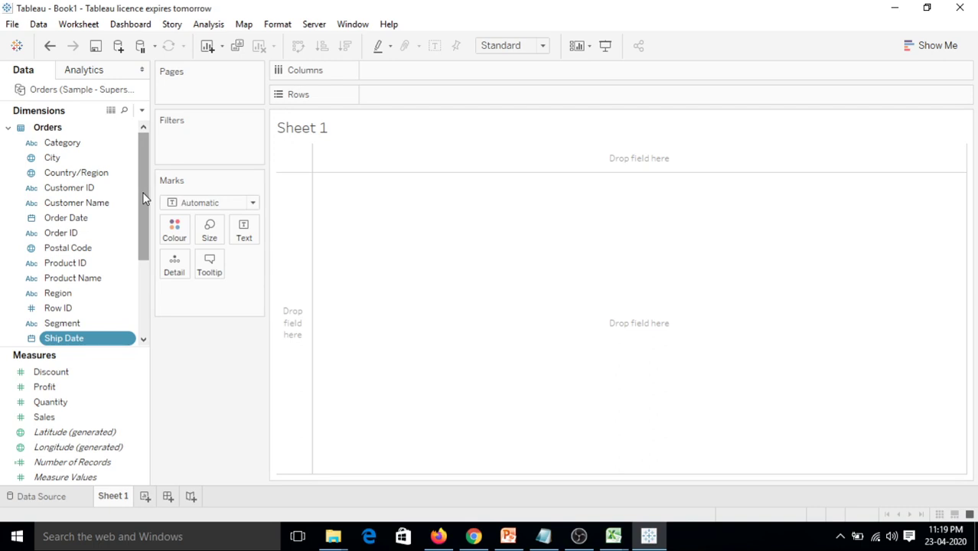
Build a horizontal bar chart with Region on rows and the sum of Quantity on columns.
left_click_drag(142, 193, 142, 254)
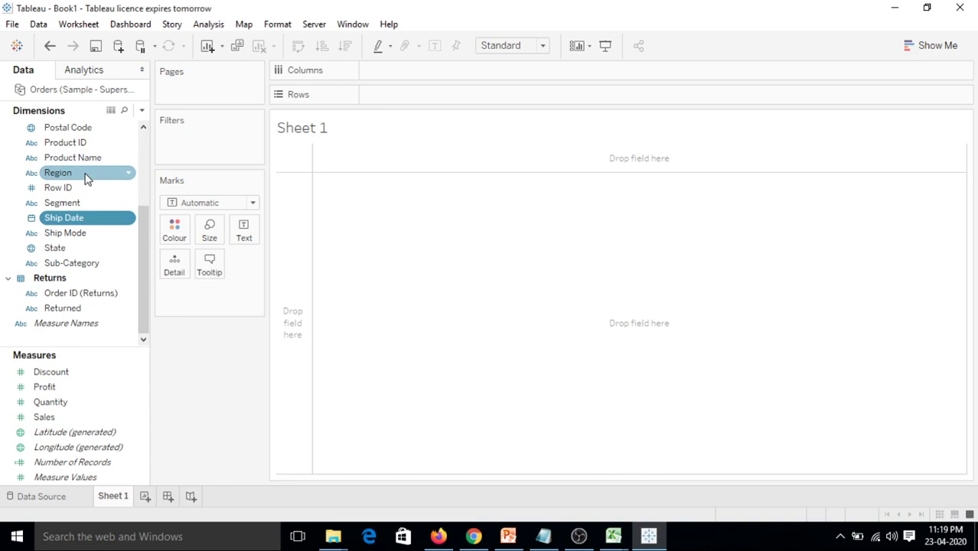
left_click_drag(86, 178, 395, 100)
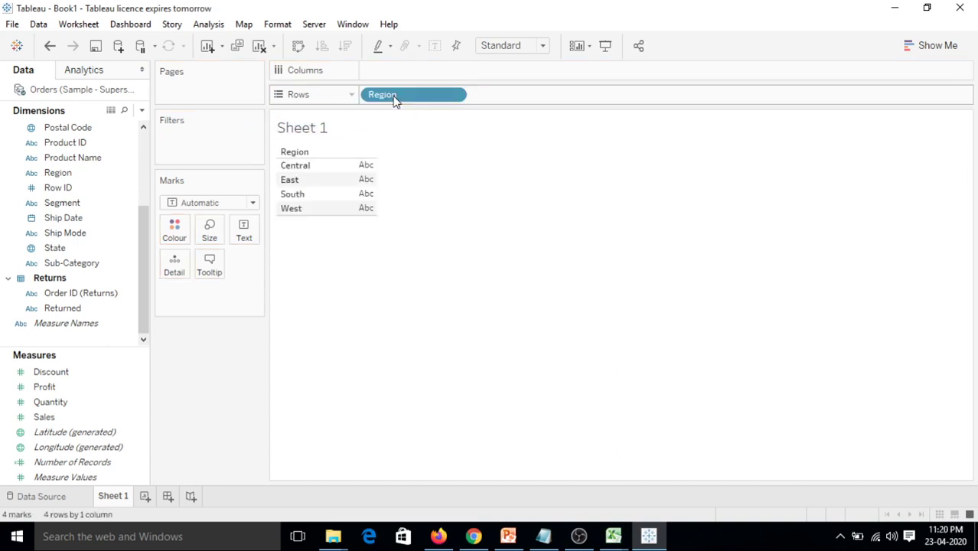
left_click_drag(144, 241, 145, 162)
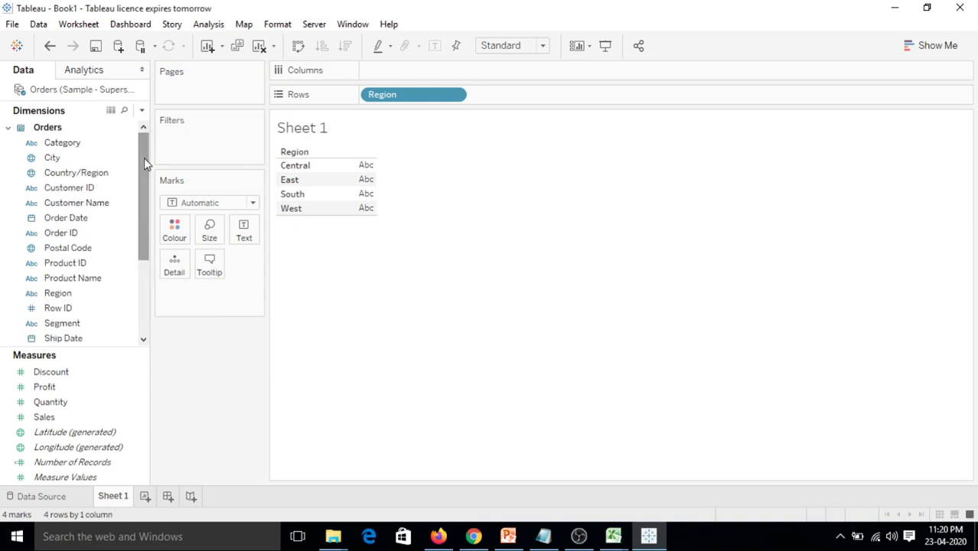
left_click(69, 373)
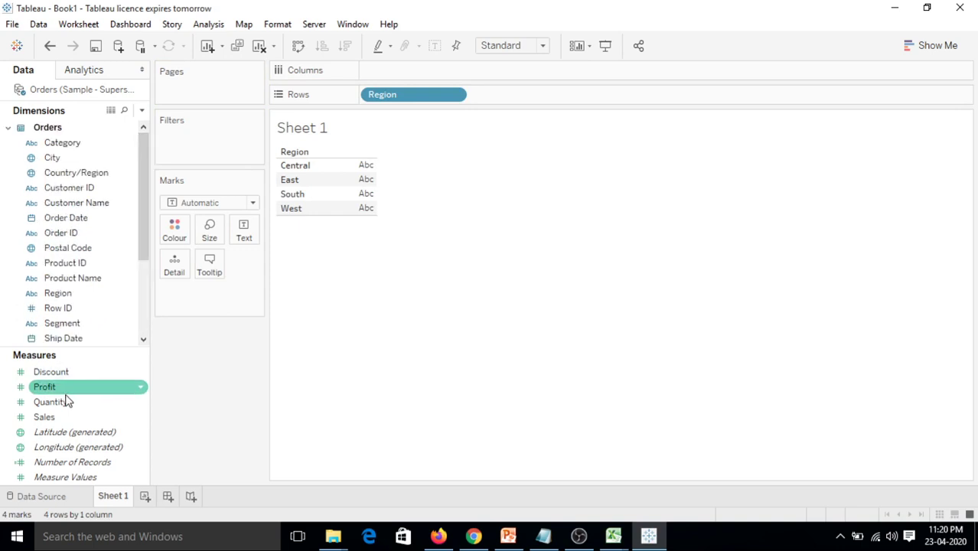
left_click_drag(66, 402, 405, 79)
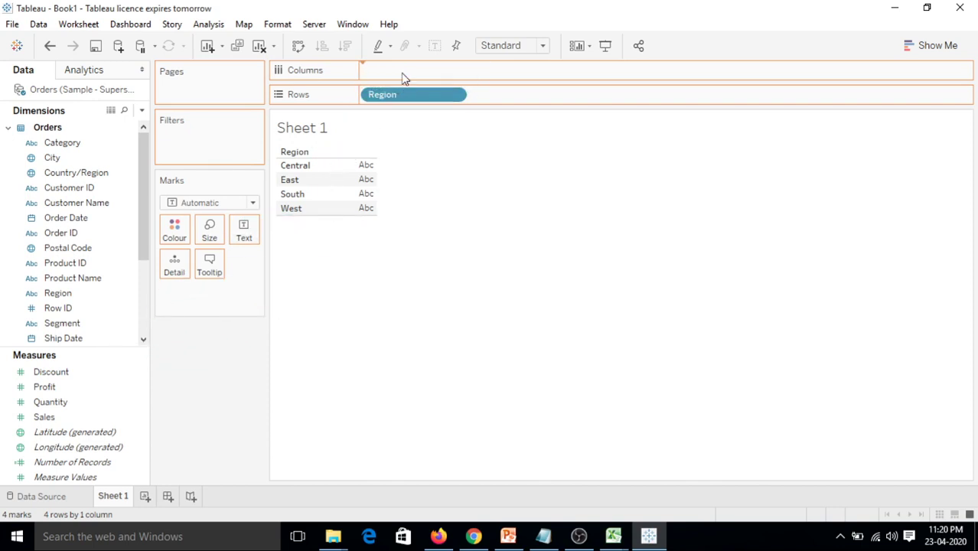
left_click_drag(405, 79, 405, 75)
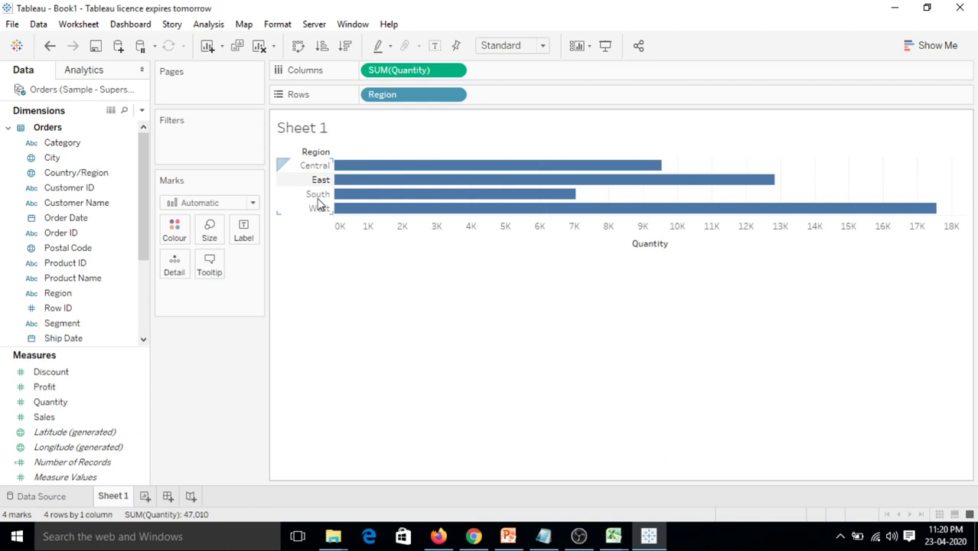
Swap rows and columns to make the bars vertical, and sort the regions in descending order of Quantity.
mouse_move(680, 218)
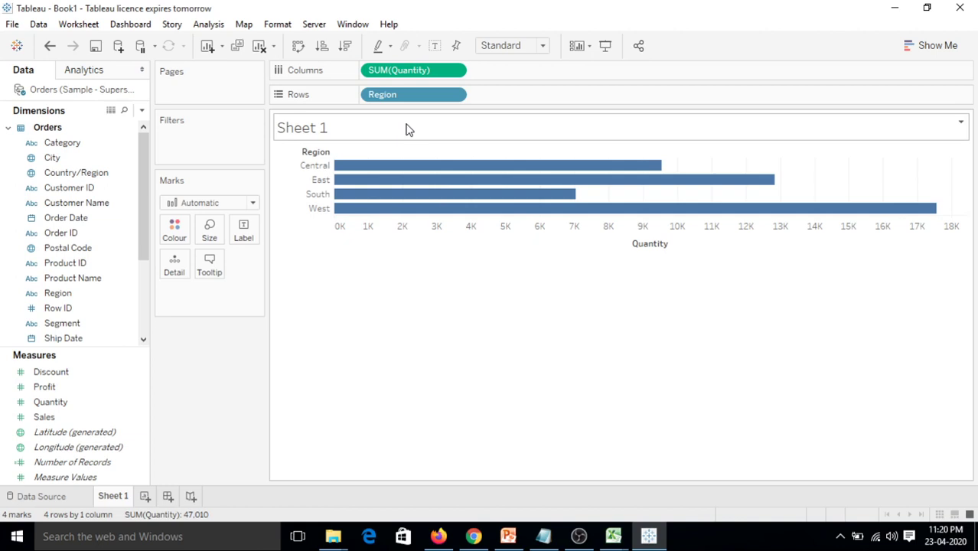
left_click(299, 48)
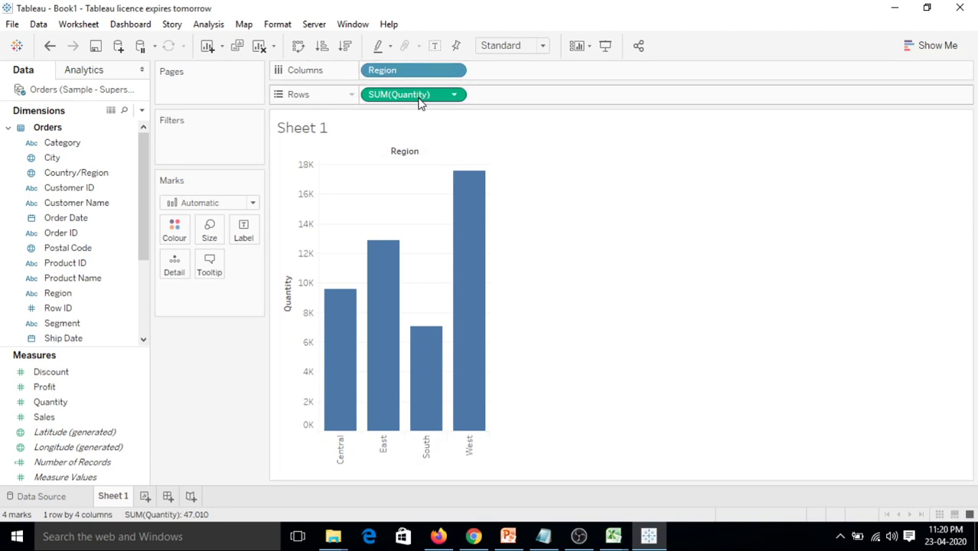
mouse_move(463, 216)
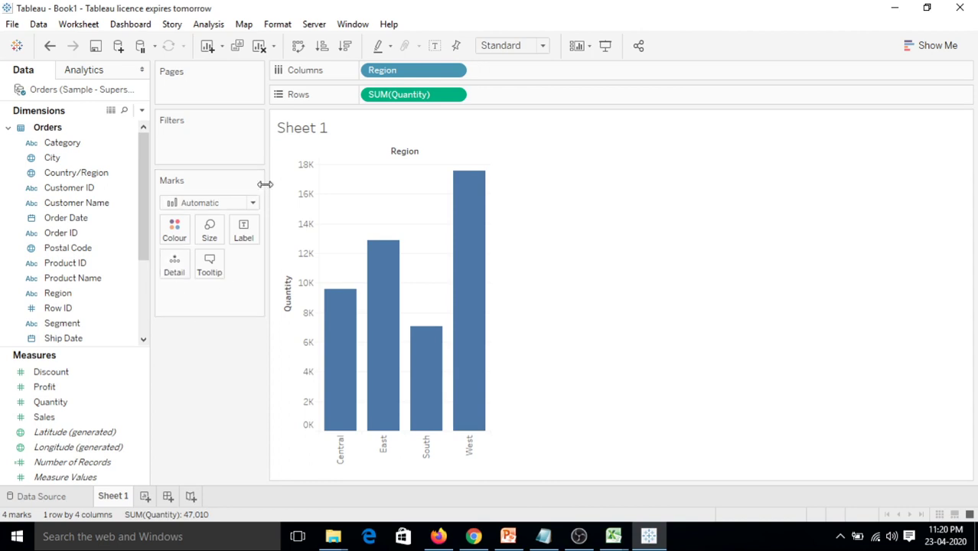
mouse_move(333, 338)
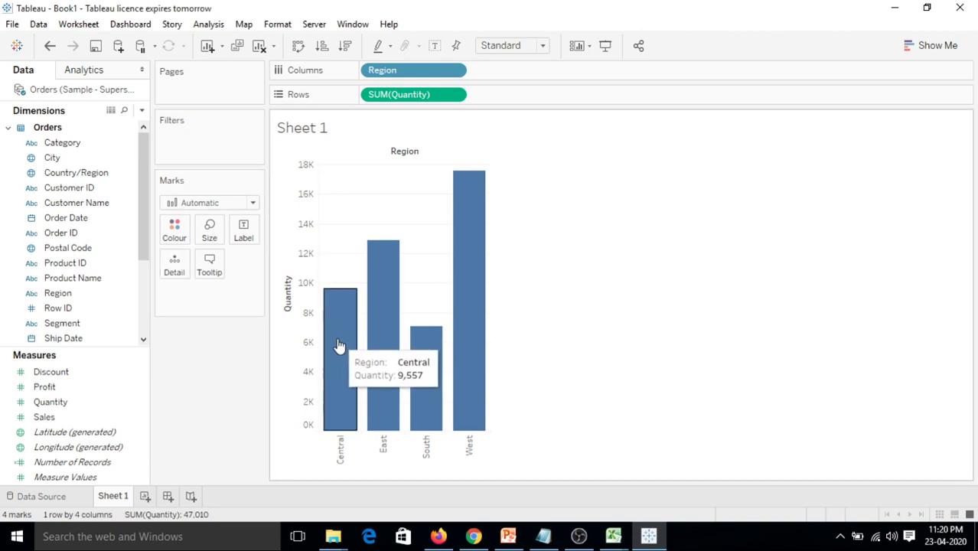
mouse_move(468, 415)
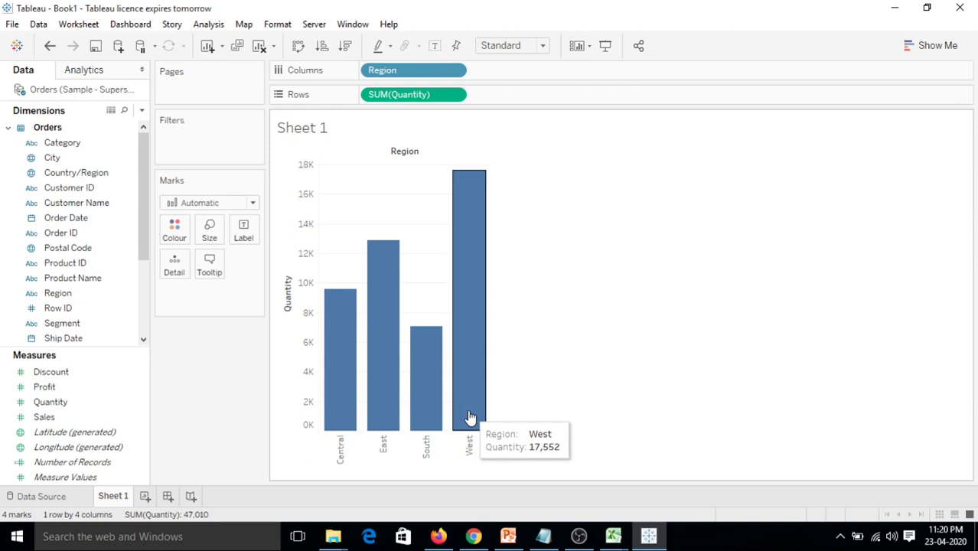
left_click(346, 47)
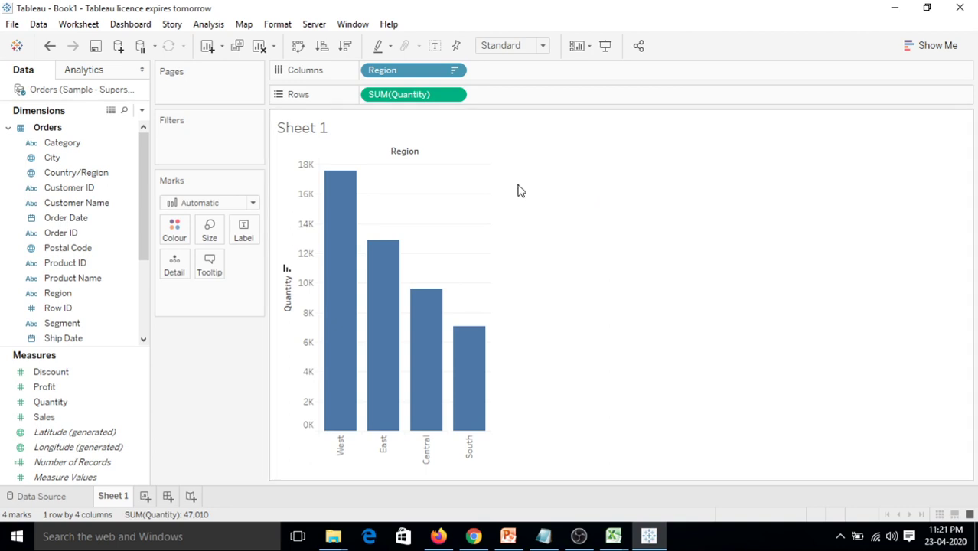
Colour the region bars by the sum of Quantity.
mouse_move(367, 274)
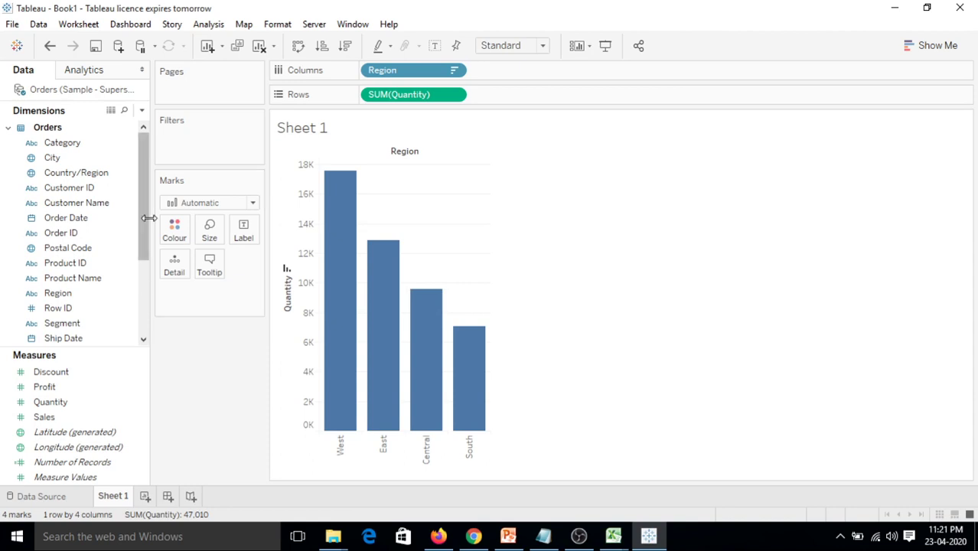
mouse_move(76, 402)
left_mouse_down()
mouse_move(178, 216)
mouse_move(173, 235)
left_mouse_up()
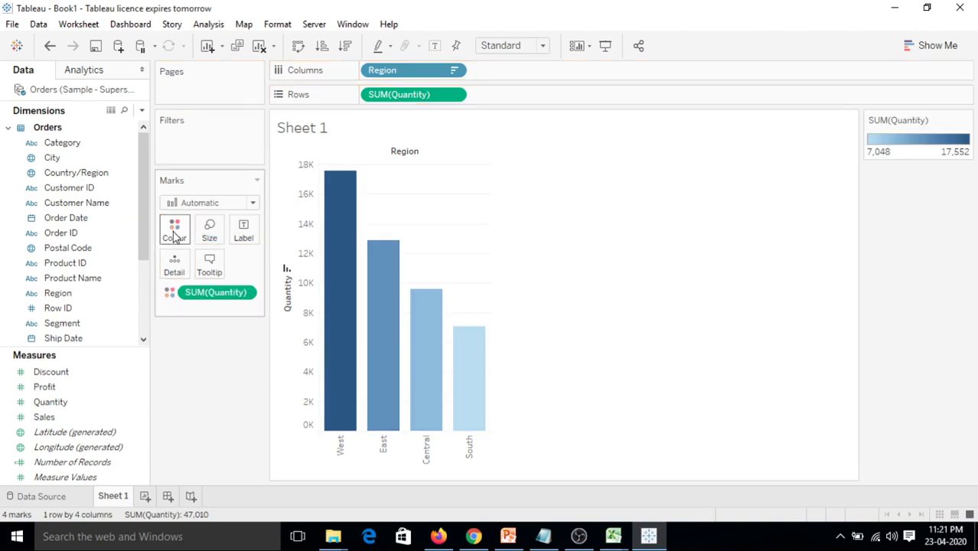
mouse_move(341, 304)
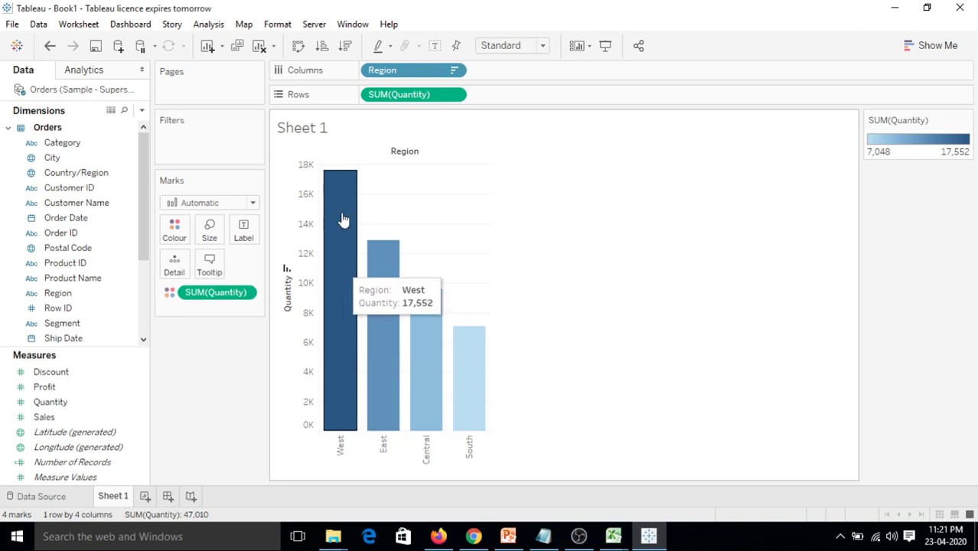
mouse_move(441, 351)
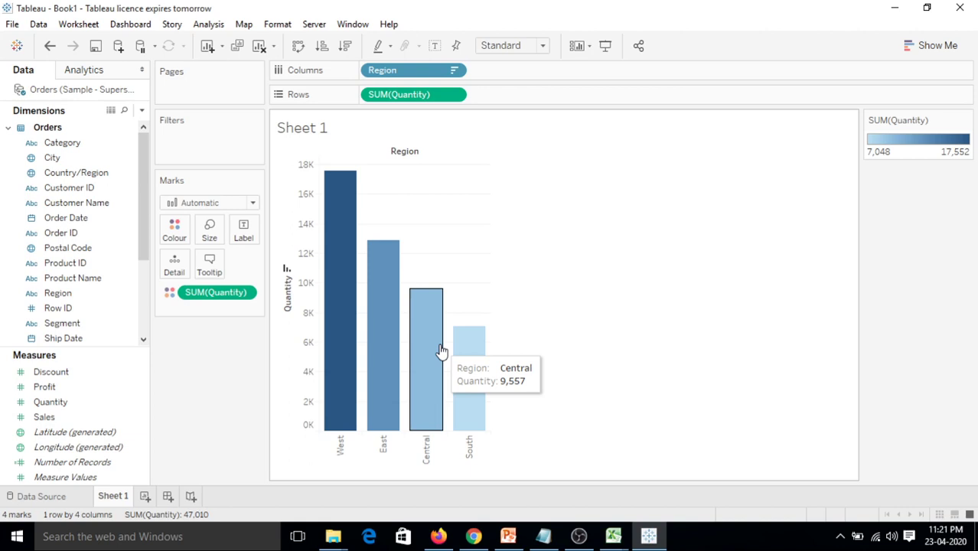
mouse_move(470, 385)
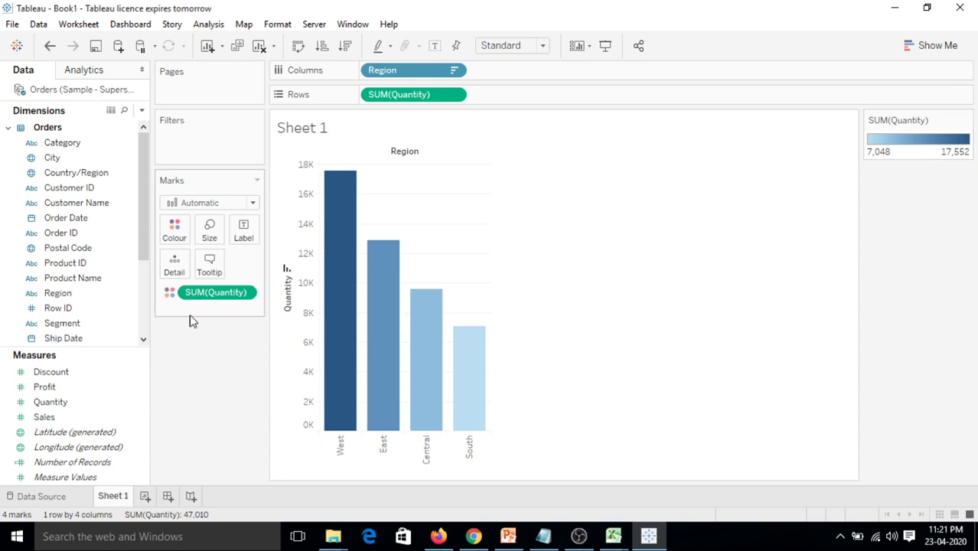
Change the Quantity colour palette to Green-Gold.
left_click(174, 230)
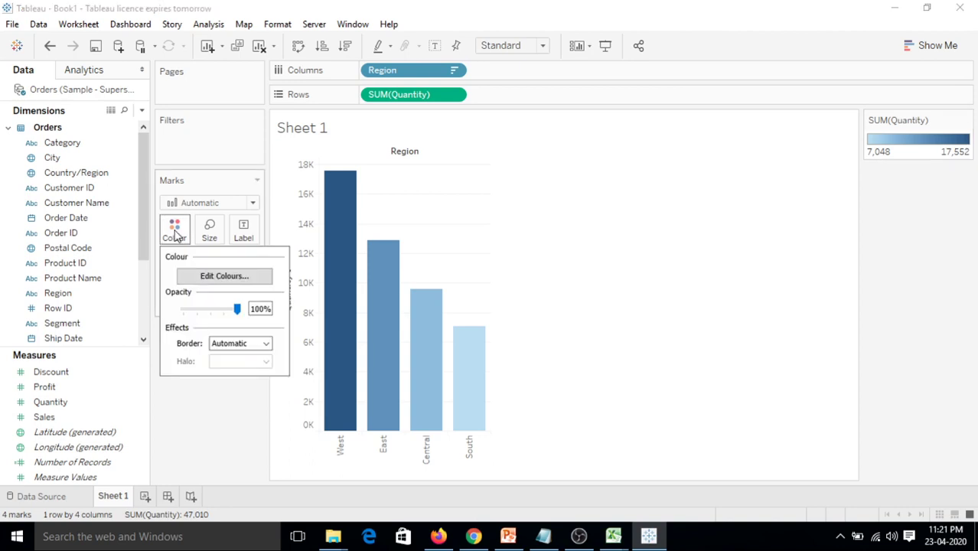
left_click(224, 274)
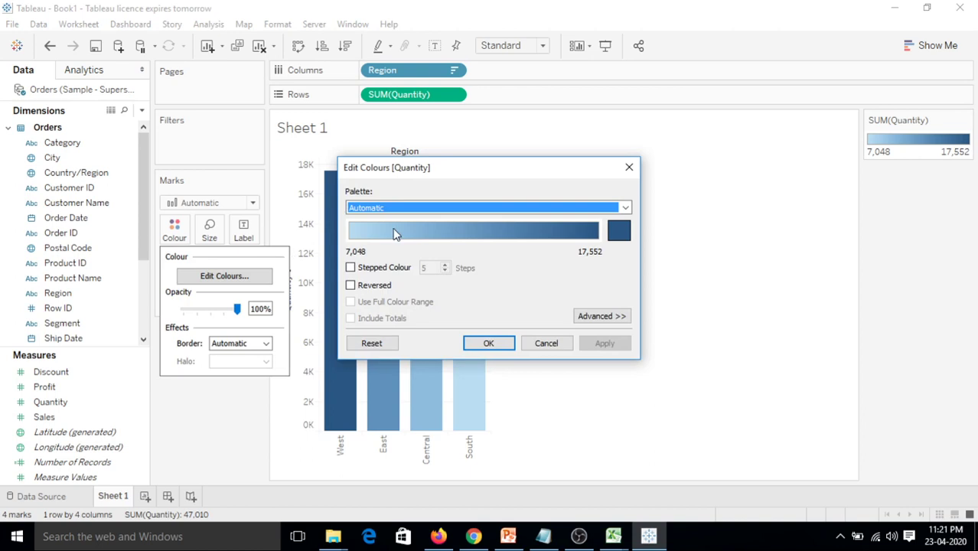
left_click(413, 208)
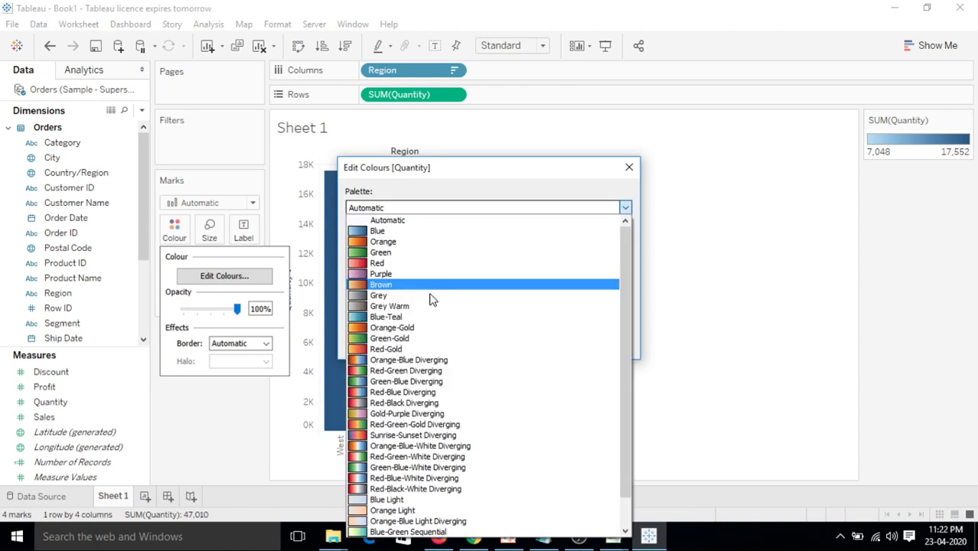
left_click(427, 338)
left_click(487, 344)
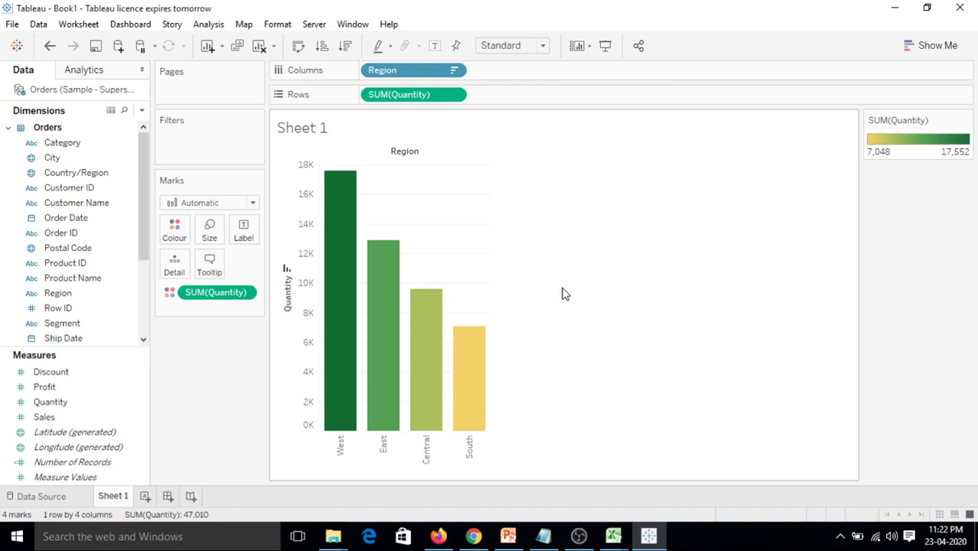
Label each region bar with its sum of Quantity.
mouse_move(333, 185)
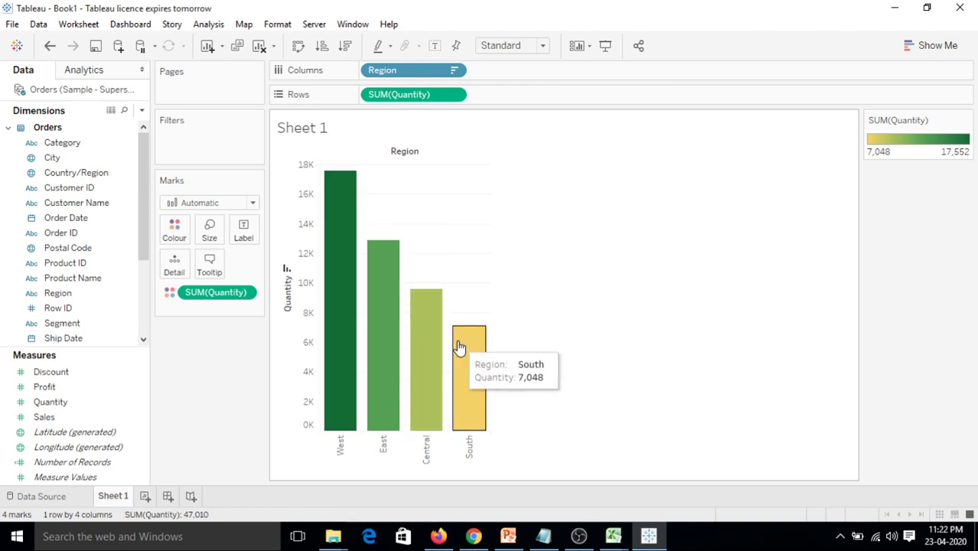
left_click_drag(459, 348, 239, 239)
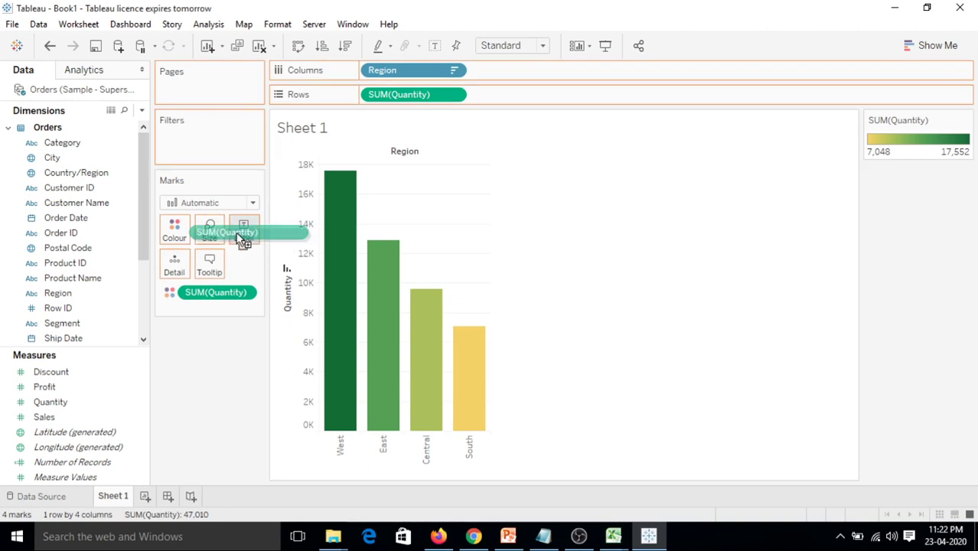
left_click_drag(239, 239, 244, 234)
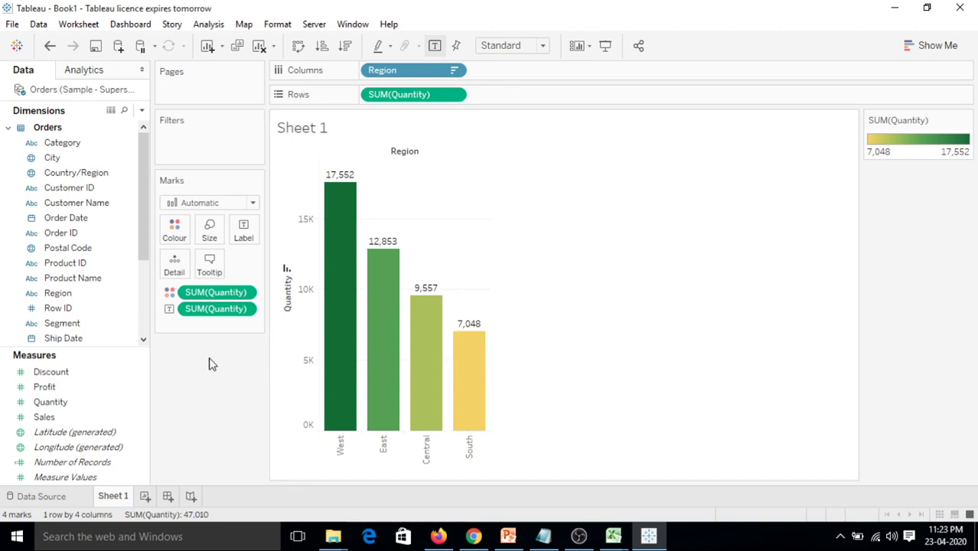
Format the SUM(Quantity) numbers in the pane as Number (Custom) with 2 decimal places.
left_click(342, 180)
right_click(341, 180)
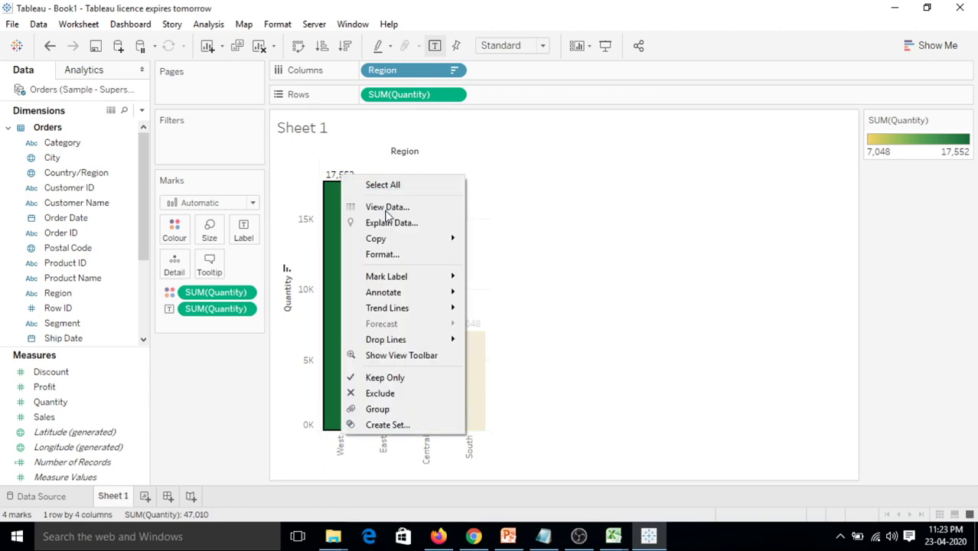
left_click(394, 256)
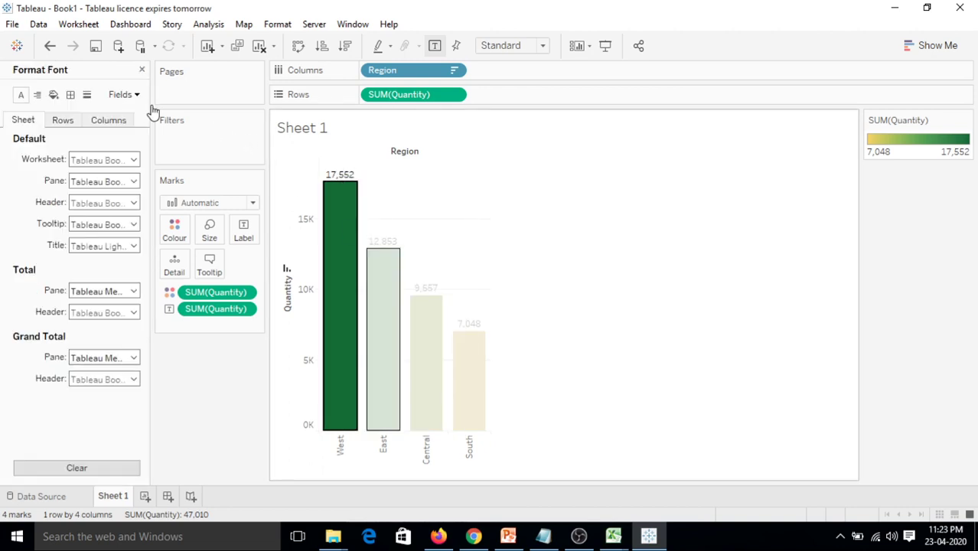
left_click(124, 95)
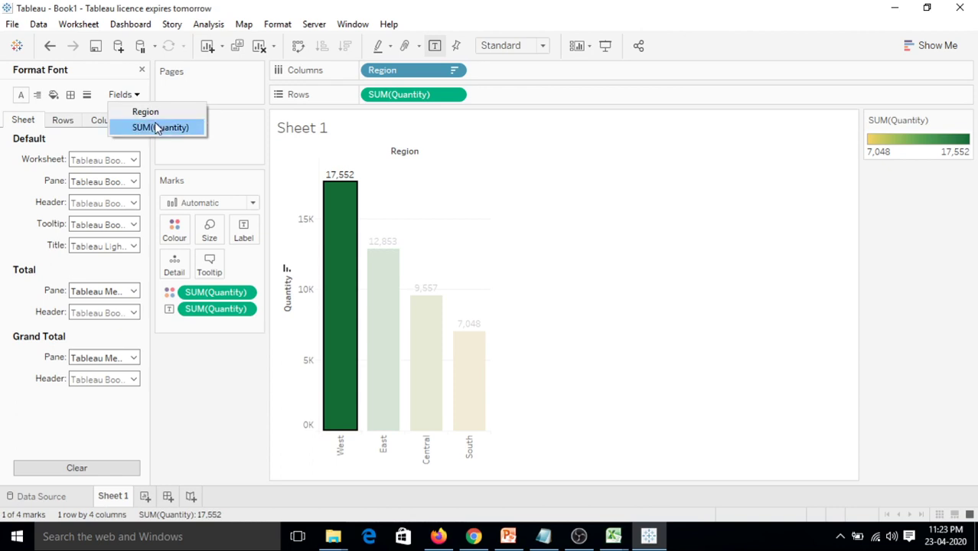
left_click(157, 127)
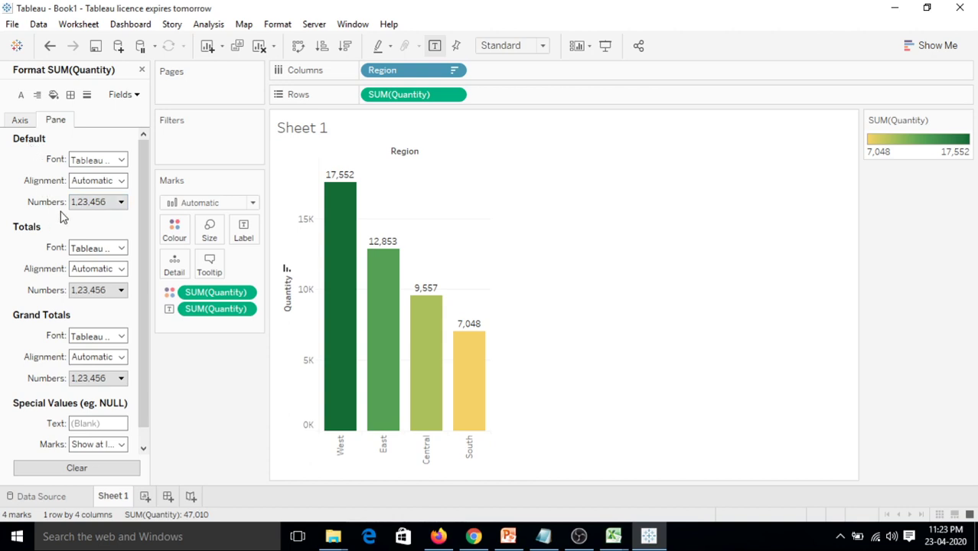
left_click(100, 202)
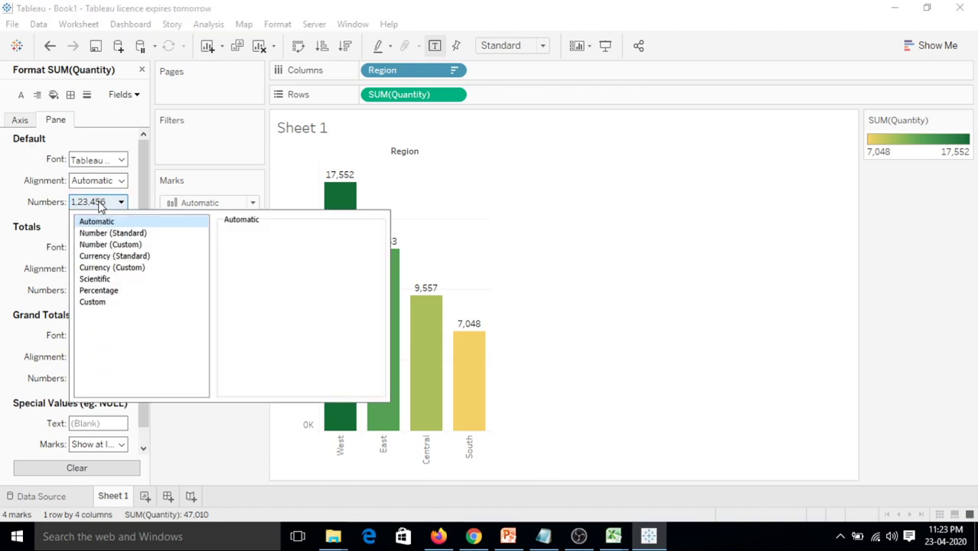
left_click(122, 247)
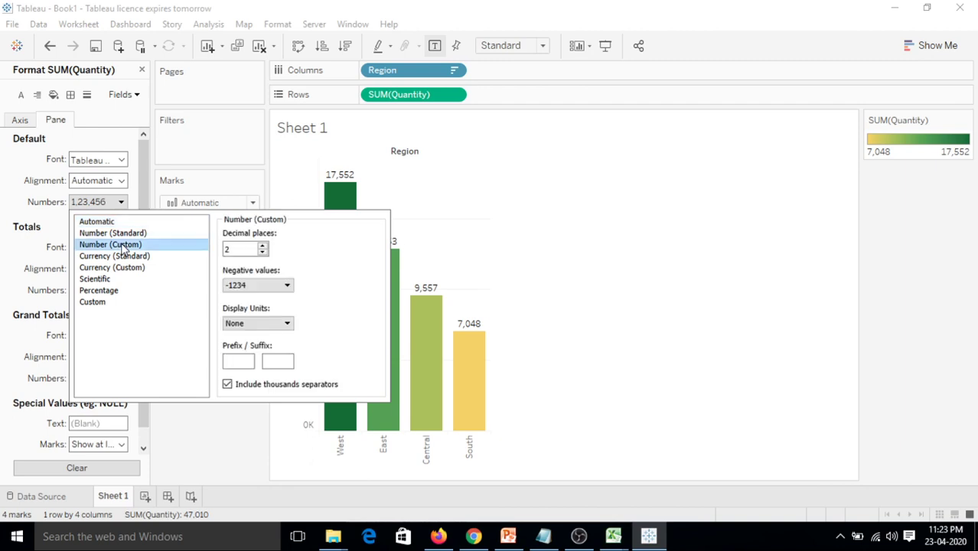
left_click(130, 234)
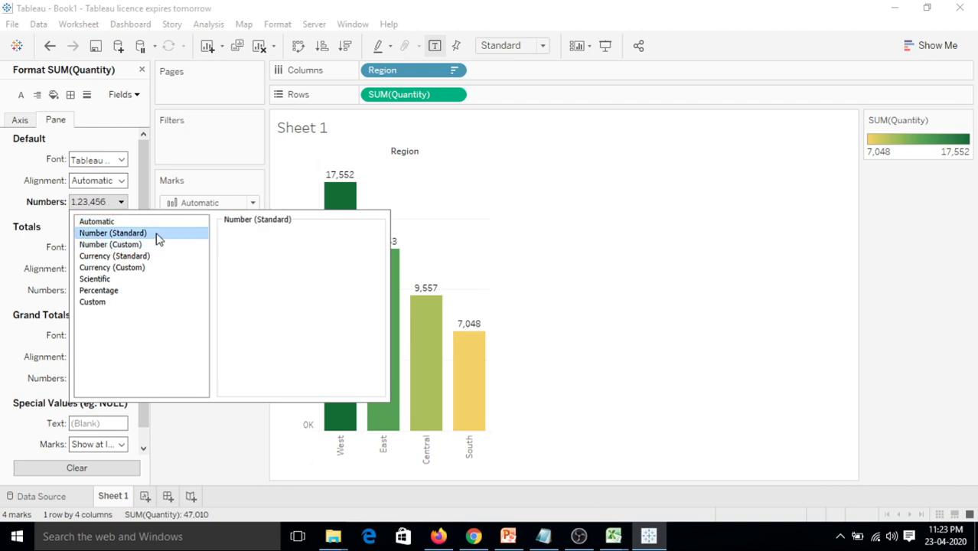
left_click(139, 246)
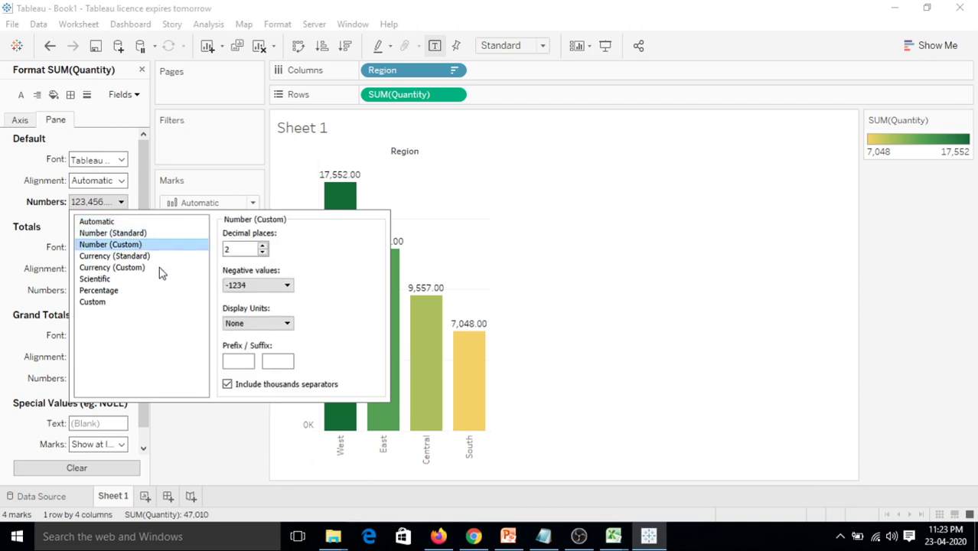
Set the display units of the SUM(Quantity) labels to Thousands (K) and close the formatting options.
left_click(269, 328)
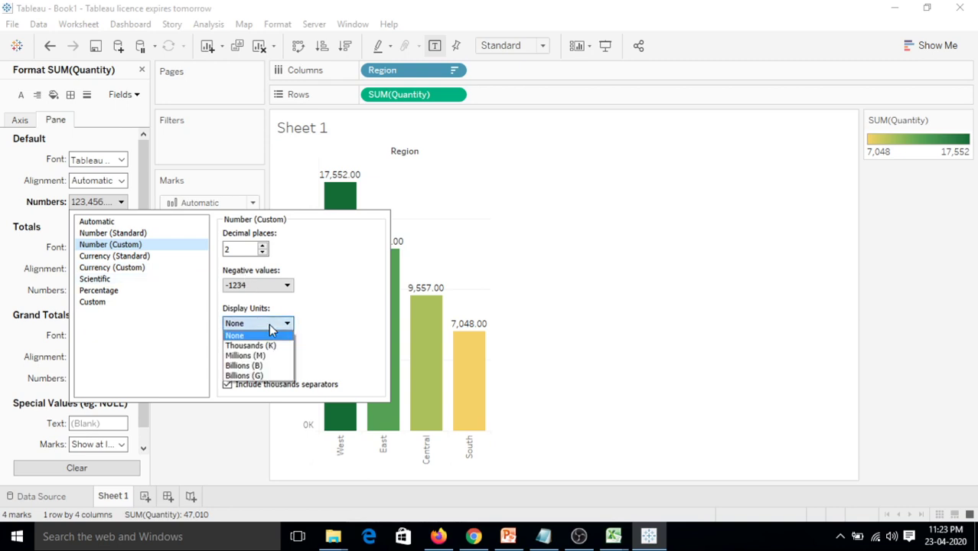
left_click(270, 348)
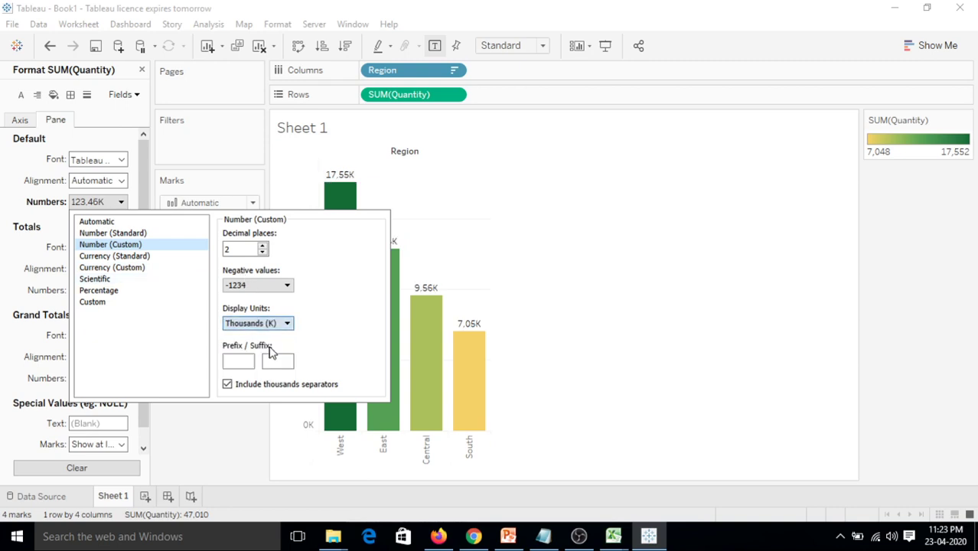
left_click(253, 360)
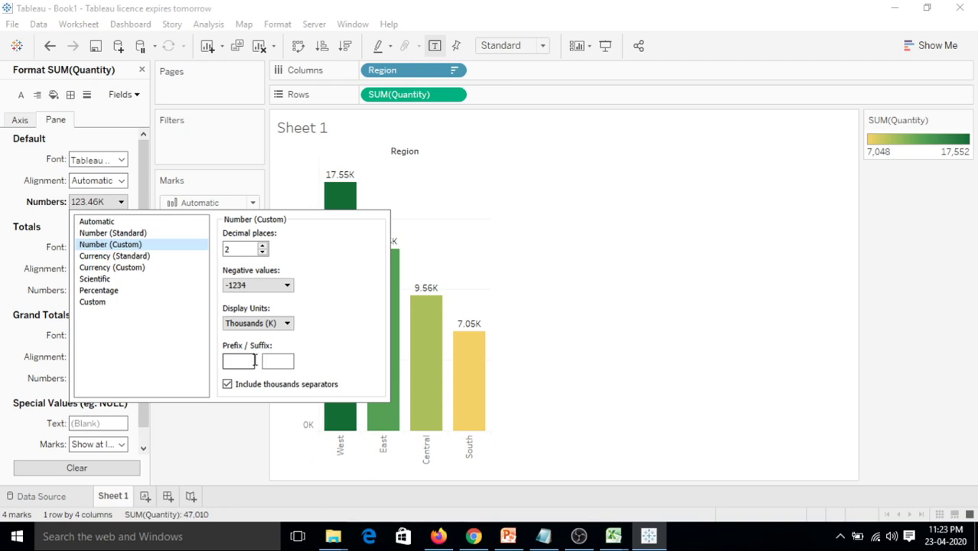
mouse_move(342, 179)
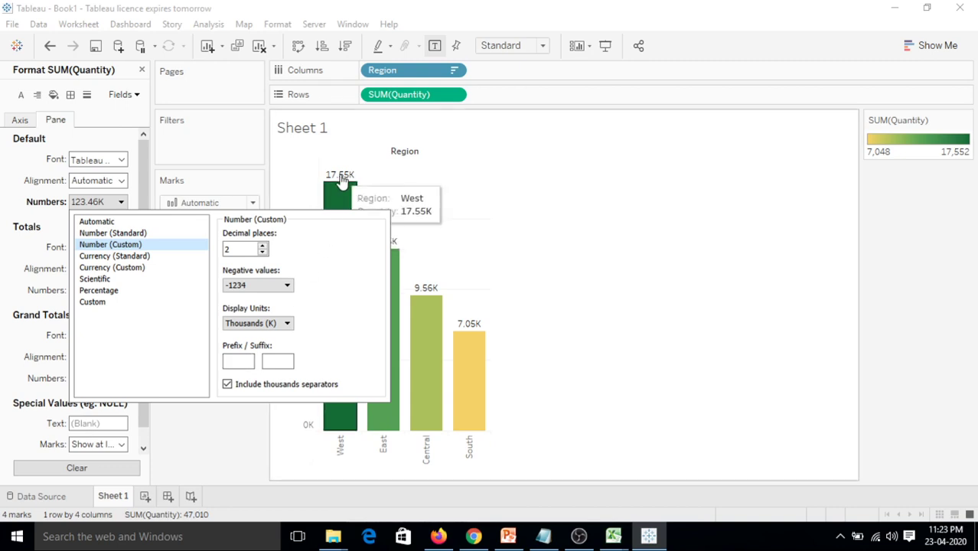
left_click(506, 184)
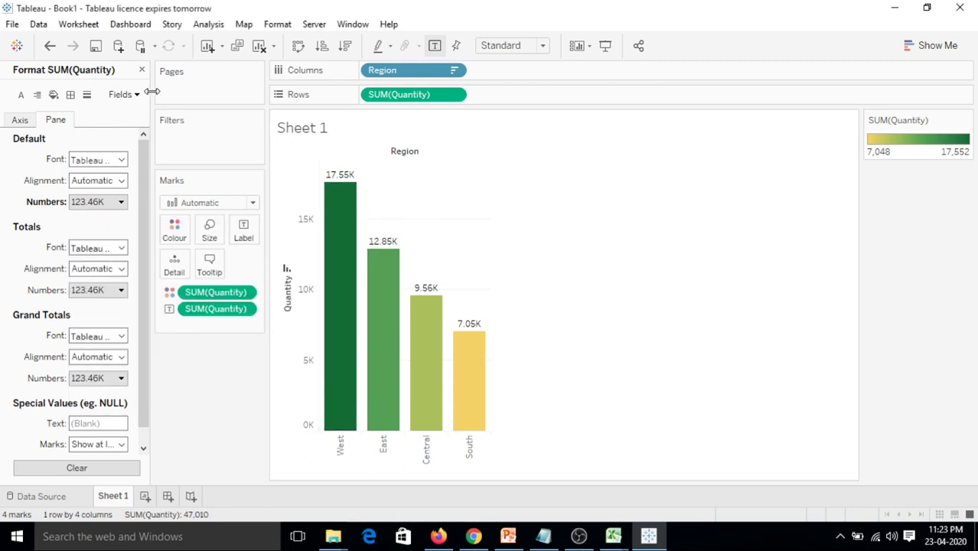
left_click(141, 70)
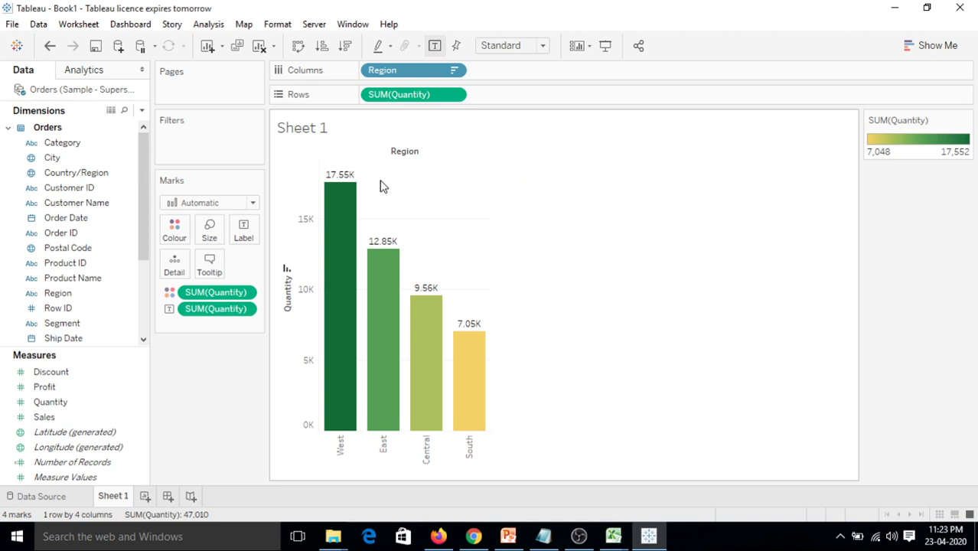
Swap rows and columns to show the region bars horizontally, and swap them back to vertical.
left_click(298, 47)
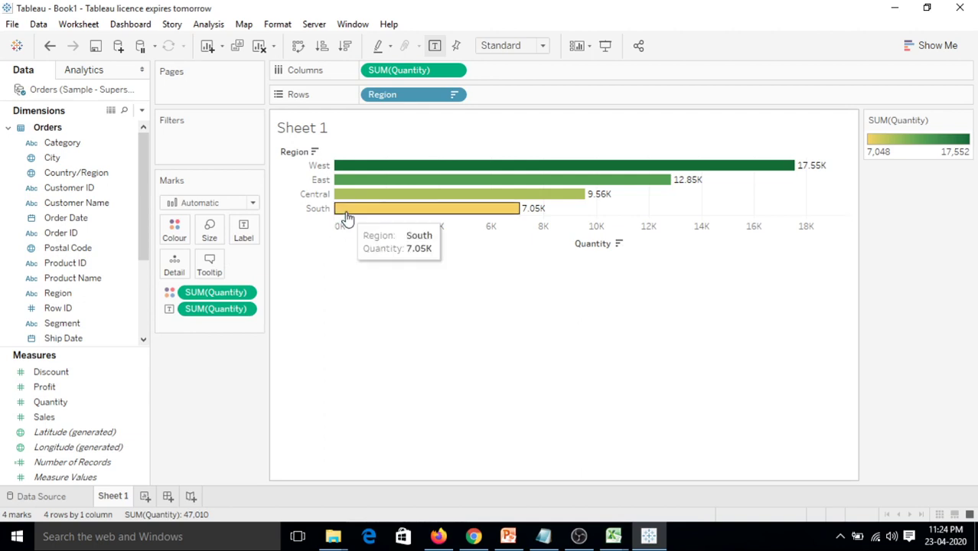
mouse_move(542, 215)
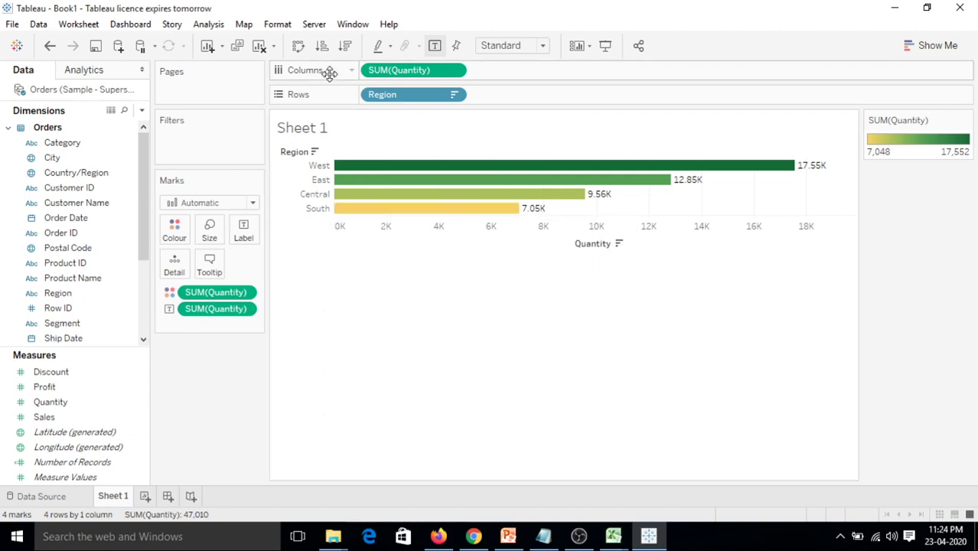
left_click(298, 46)
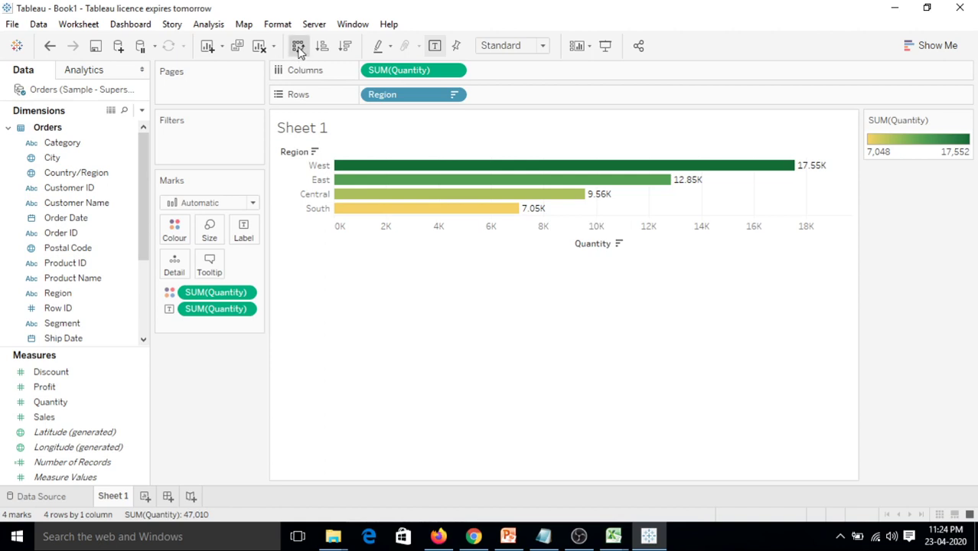
mouse_move(362, 191)
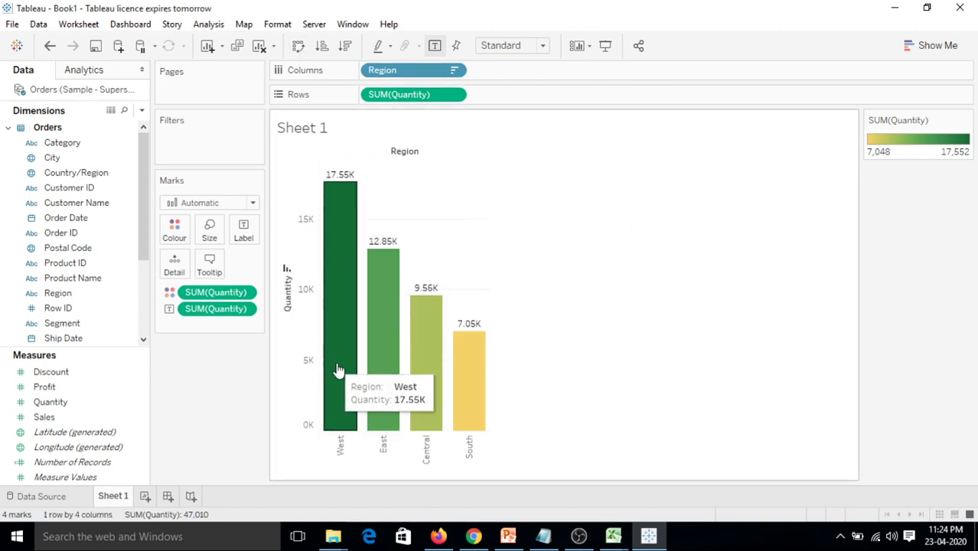
mouse_move(390, 329)
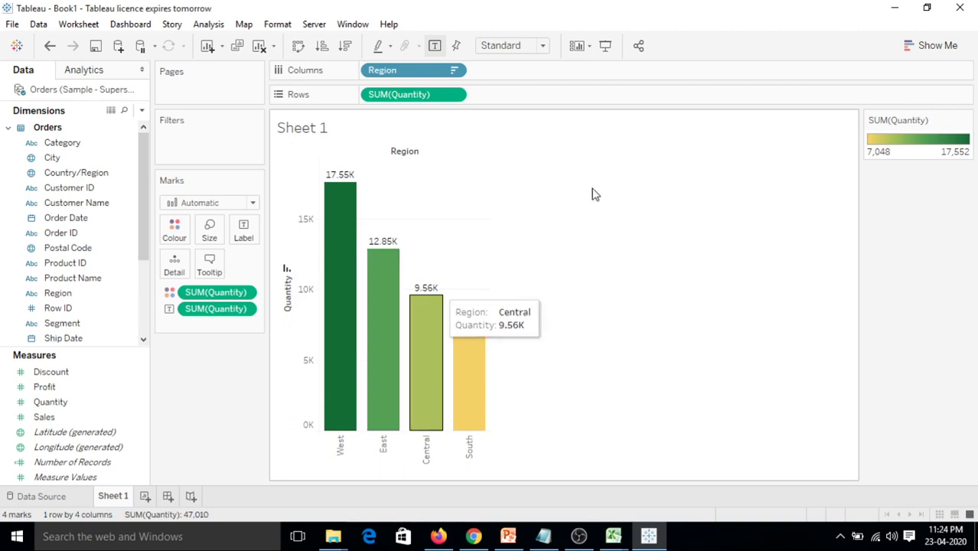